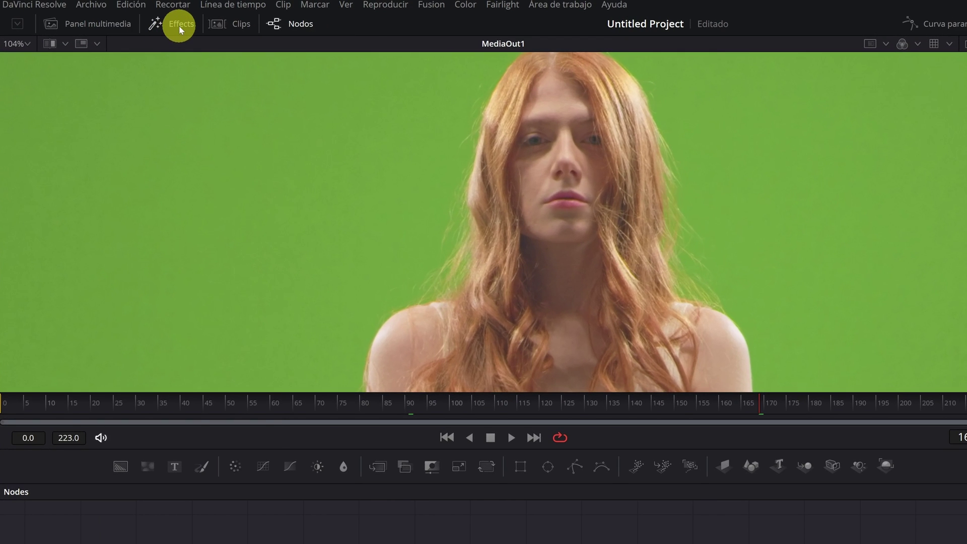
- Find Delta Keyer in Effects and insert it between MediaIn1 and MediaOut1
click(179, 26)
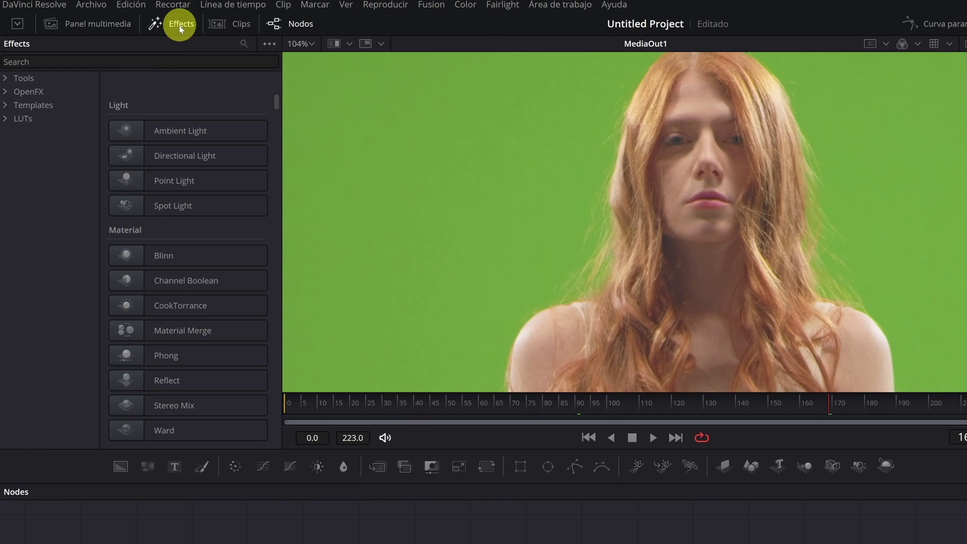
click(144, 61)
text(delta key)
click(168, 106)
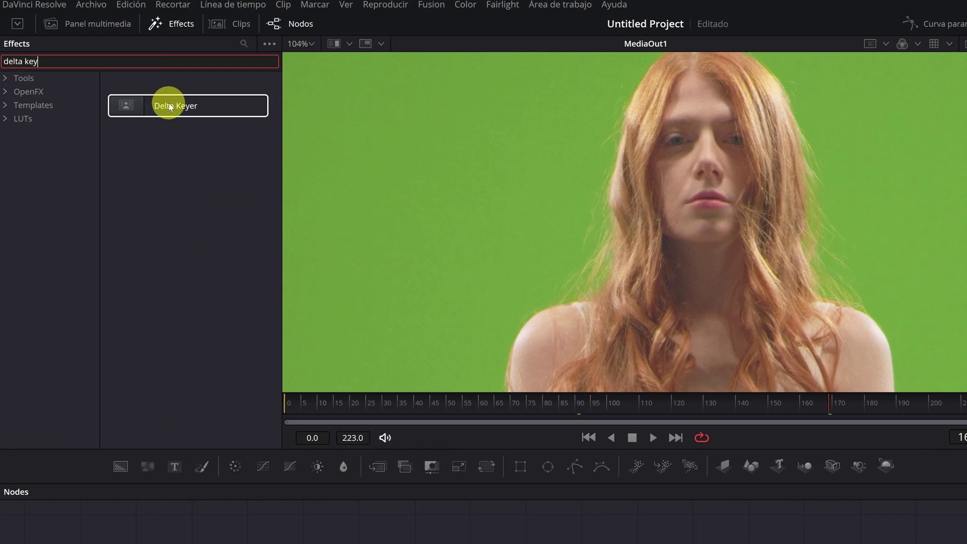
drag(170, 106, 302, 422)
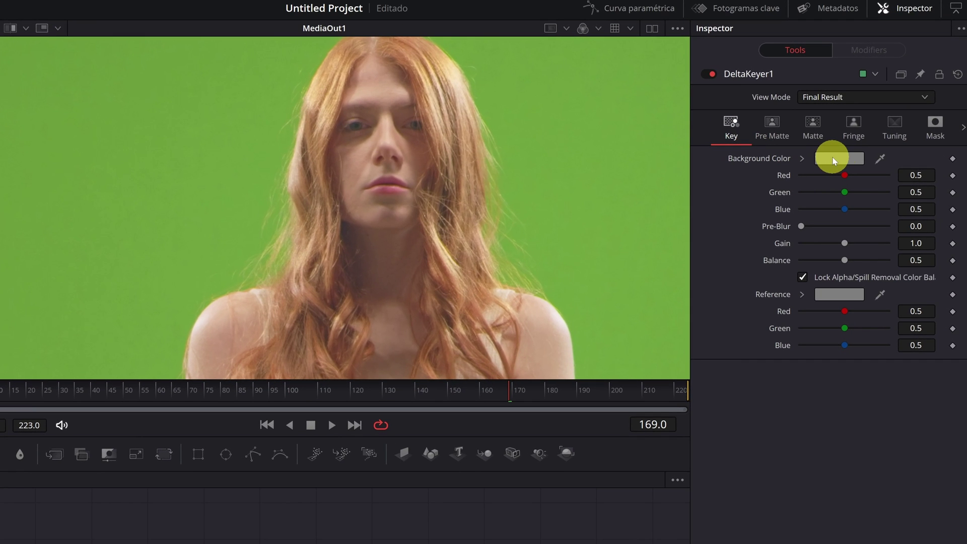
- Sample the green backdrop from the viewer as the Delta Keyer's background color
click(835, 160)
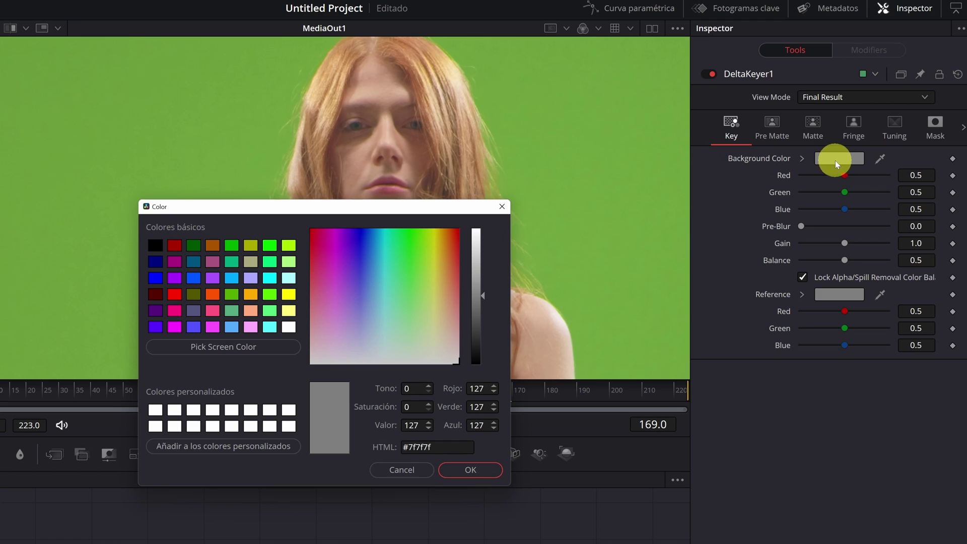
click(218, 349)
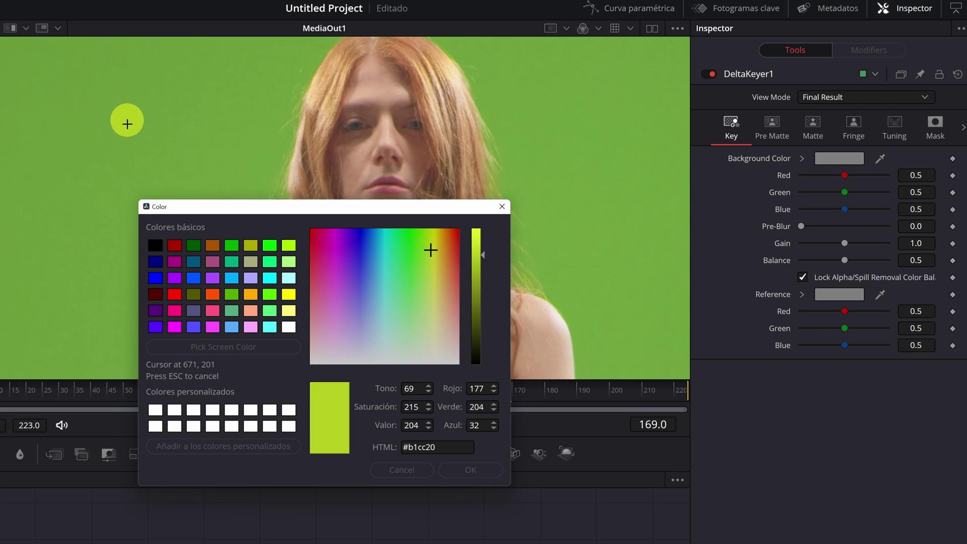
click(117, 132)
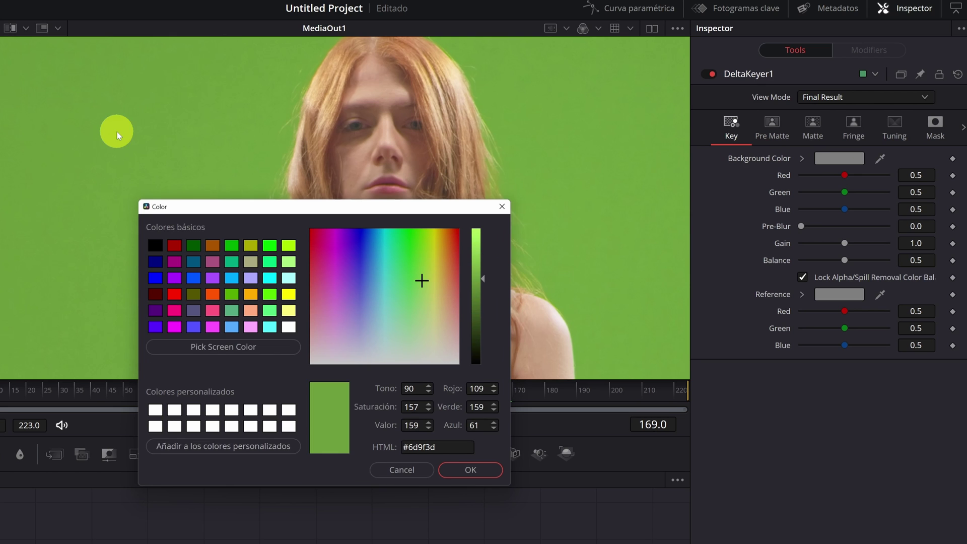
click(463, 472)
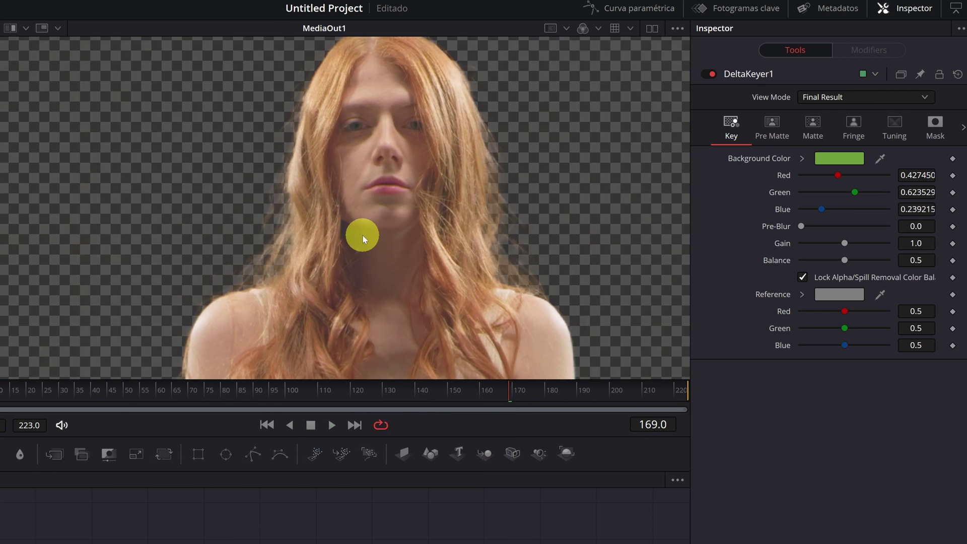
scroll(364, 241, down, 3)
scroll(413, 284, up, 2)
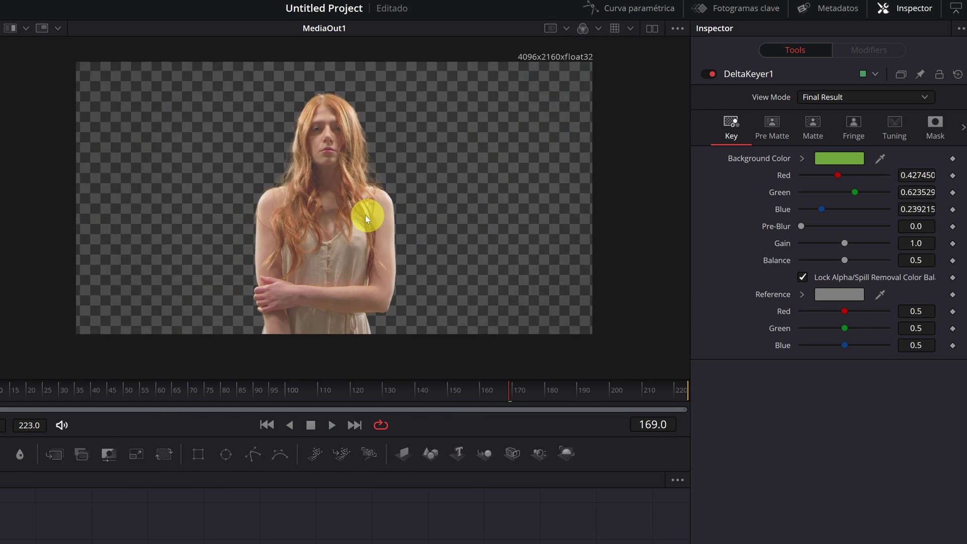
scroll(368, 225, up, 2)
scroll(367, 216, up, 3)
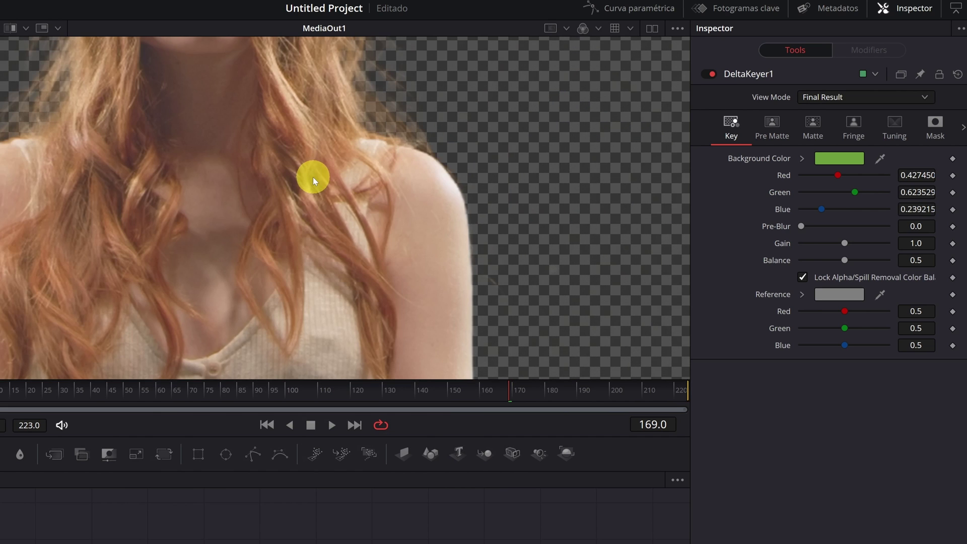
- Check the keyed face and hair edges, then open the Delta Keyer's Matte tab
drag(268, 156, 342, 268)
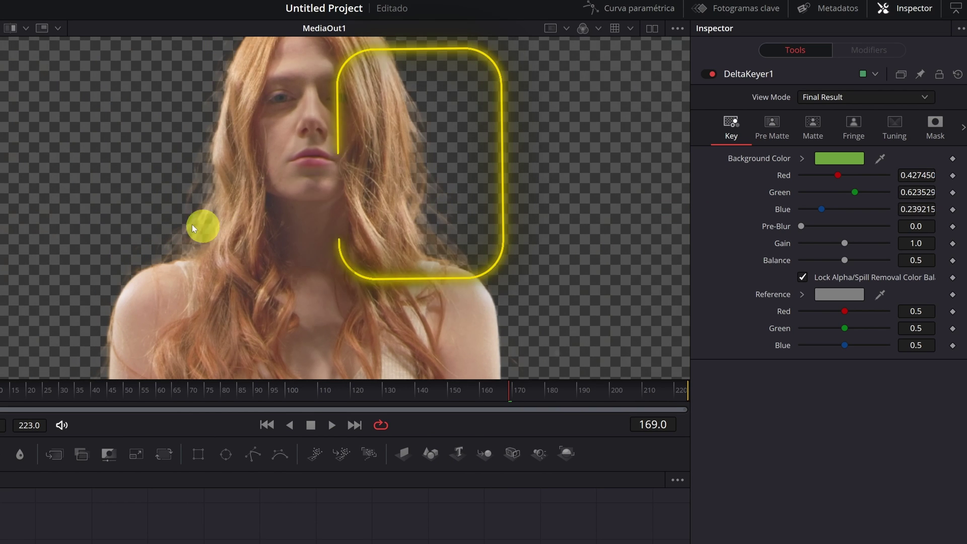
scroll(204, 216, up, 3)
scroll(262, 223, down, 5)
click(813, 127)
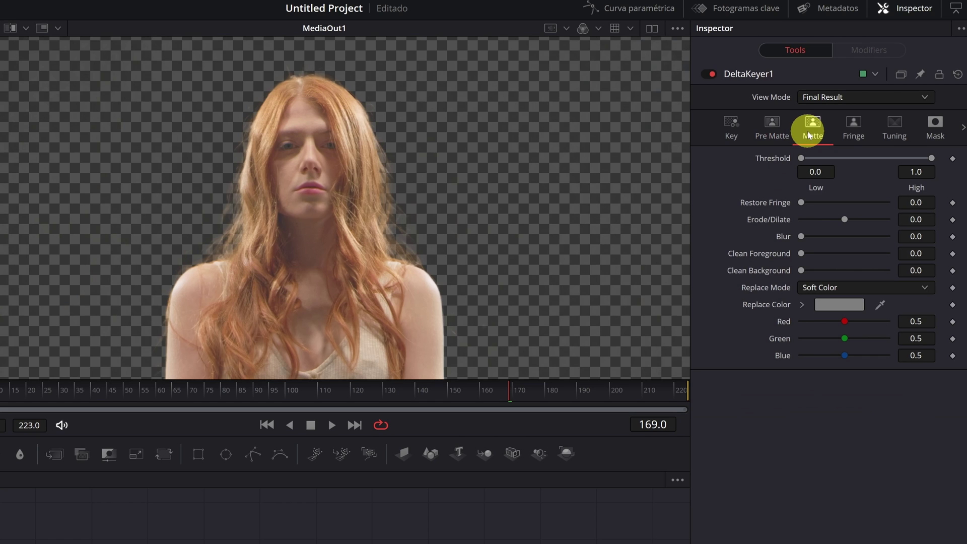
- Switch View Mode to Matte and frame the black-and-white silhouette
click(843, 96)
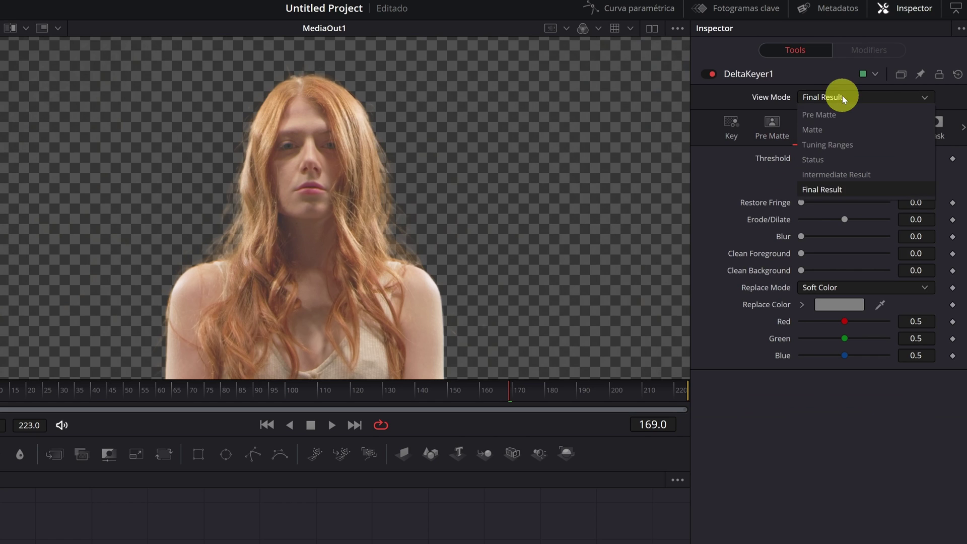
click(822, 133)
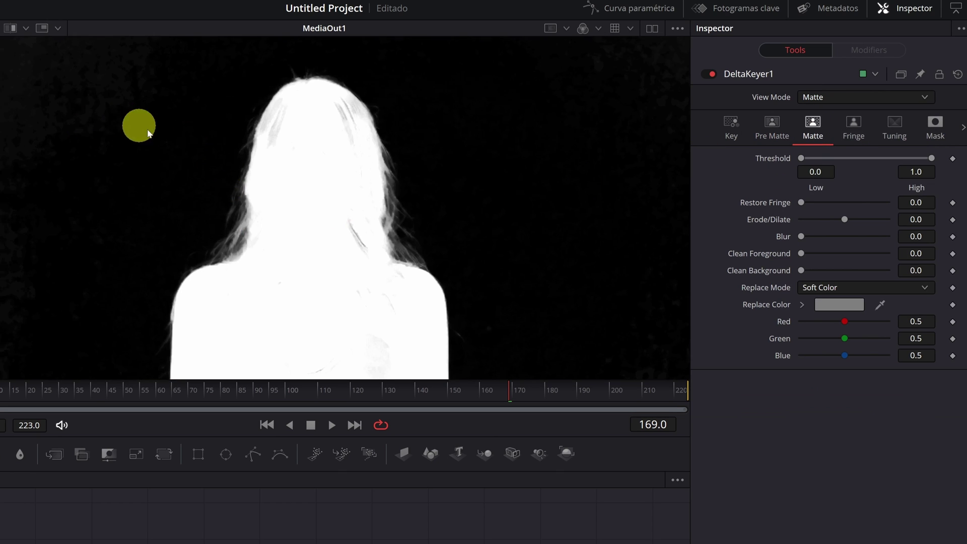
scroll(200, 151, up, 3)
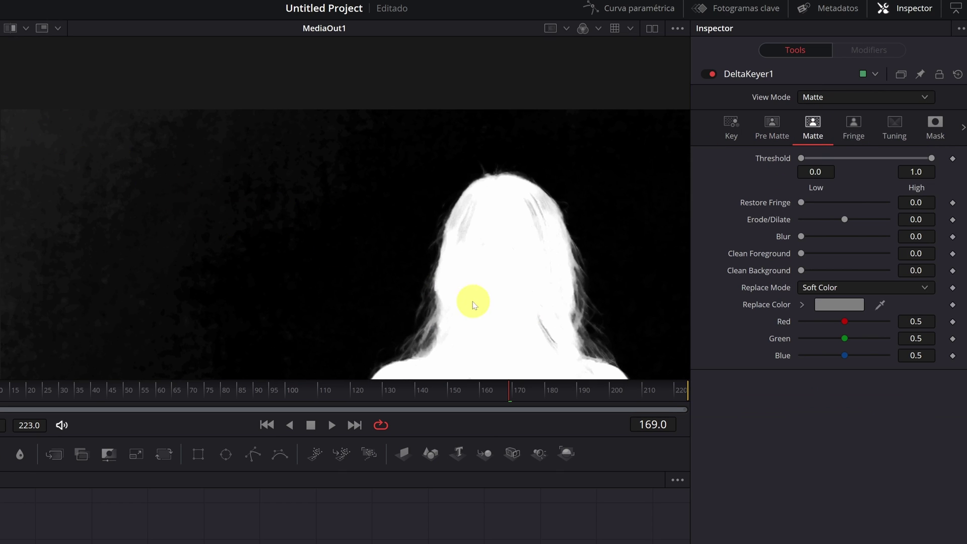
scroll(469, 303, up, 2)
mouse_move(351, 191)
mouse_down()
mouse_move(199, 178)
mouse_move(351, 191)
mouse_up()
scroll(352, 193, down, 3)
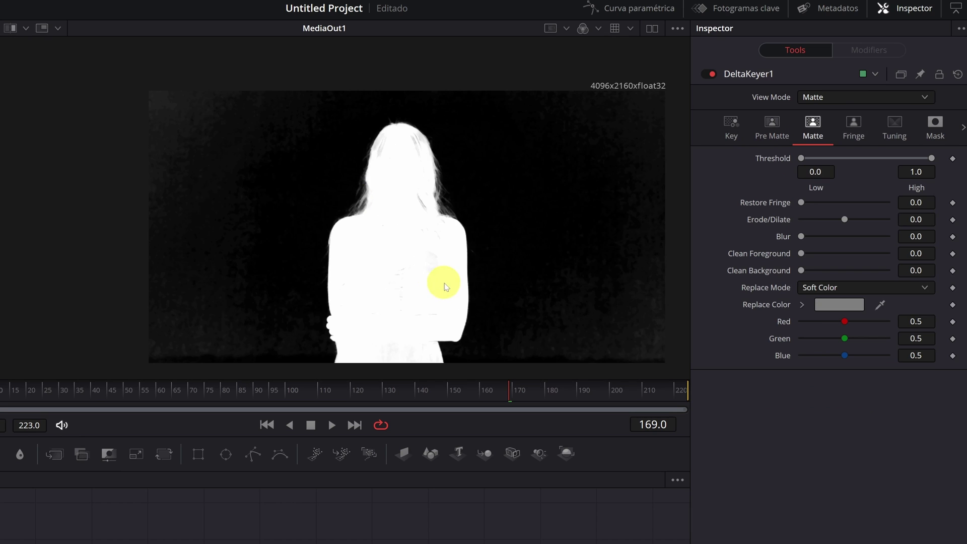
drag(393, 254, 311, 206)
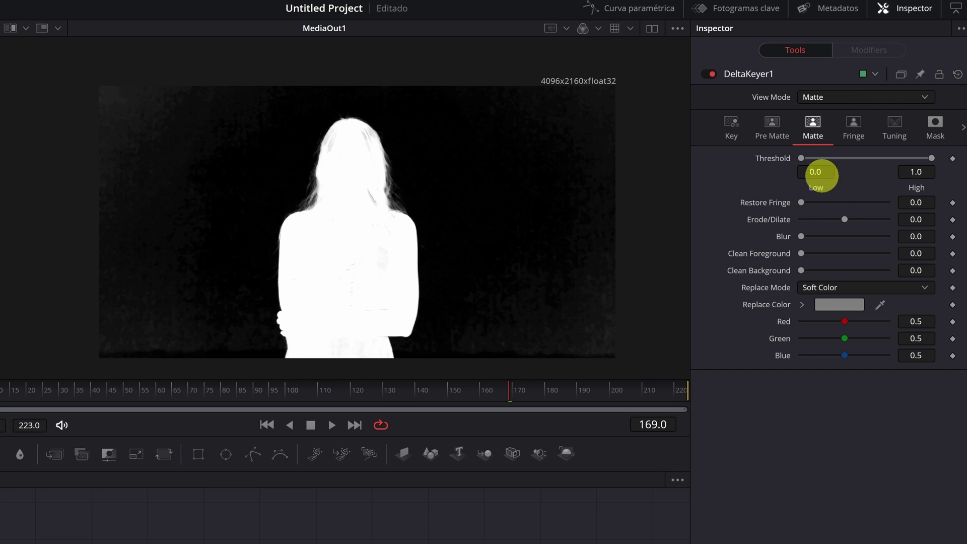
- Set the matte Threshold Low to 0.133 and Threshold High to 0.611
drag(802, 159, 814, 159)
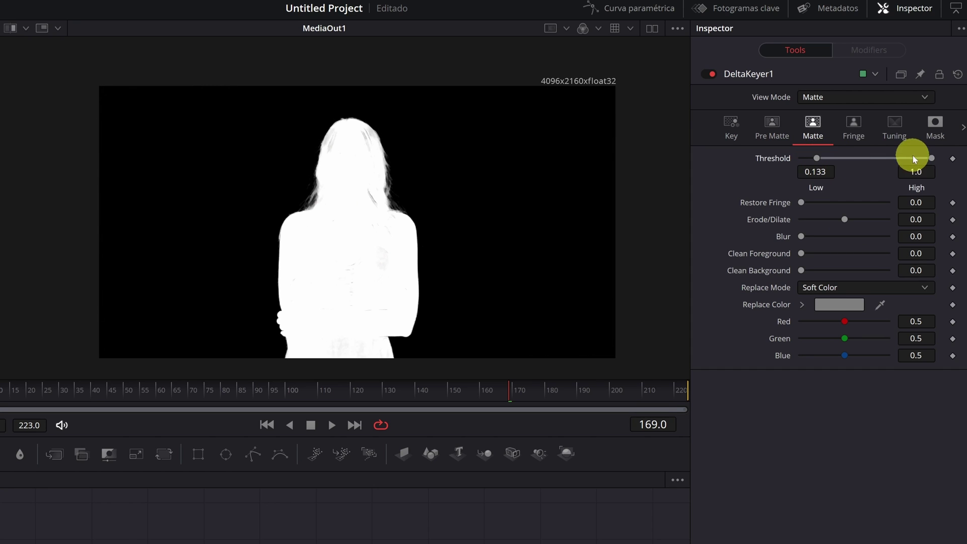
mouse_move(933, 159)
mouse_down()
mouse_move(862, 158)
mouse_move(875, 161)
mouse_up()
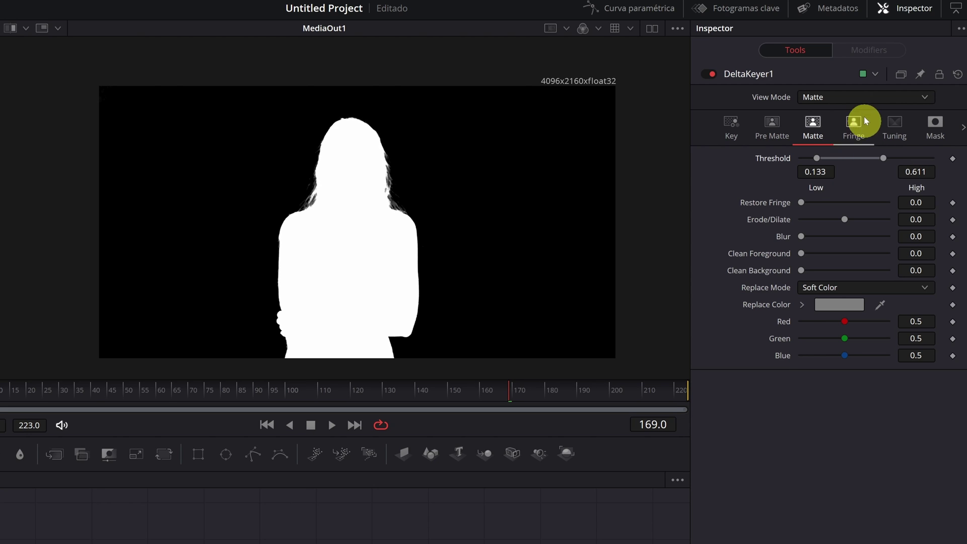
click(869, 98)
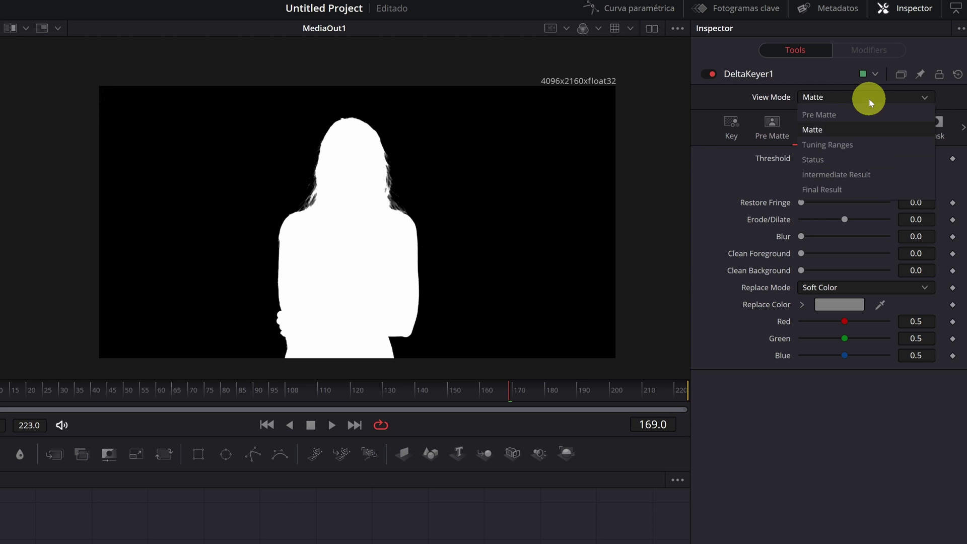
- Switch View Mode back to Final Result
click(822, 189)
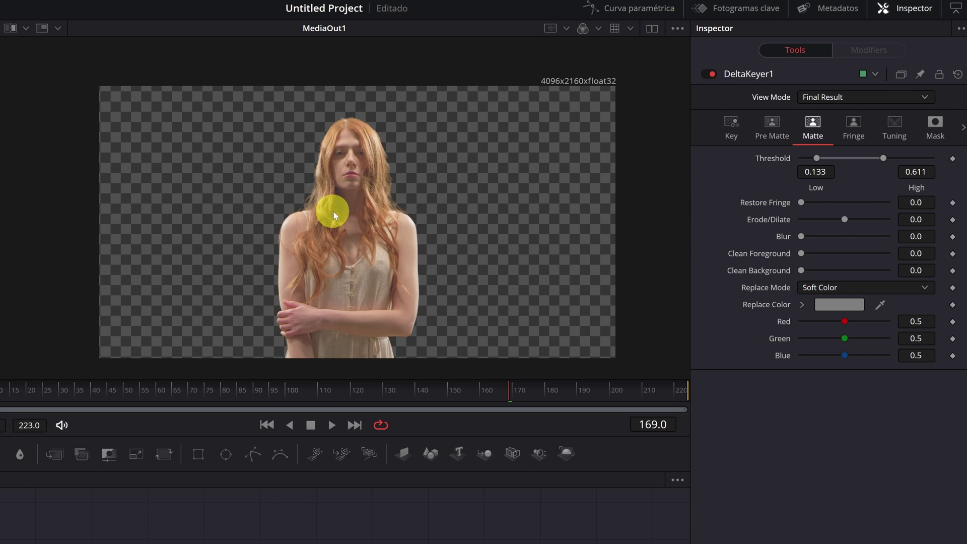
scroll(354, 197, up, 1)
scroll(353, 197, up, 1)
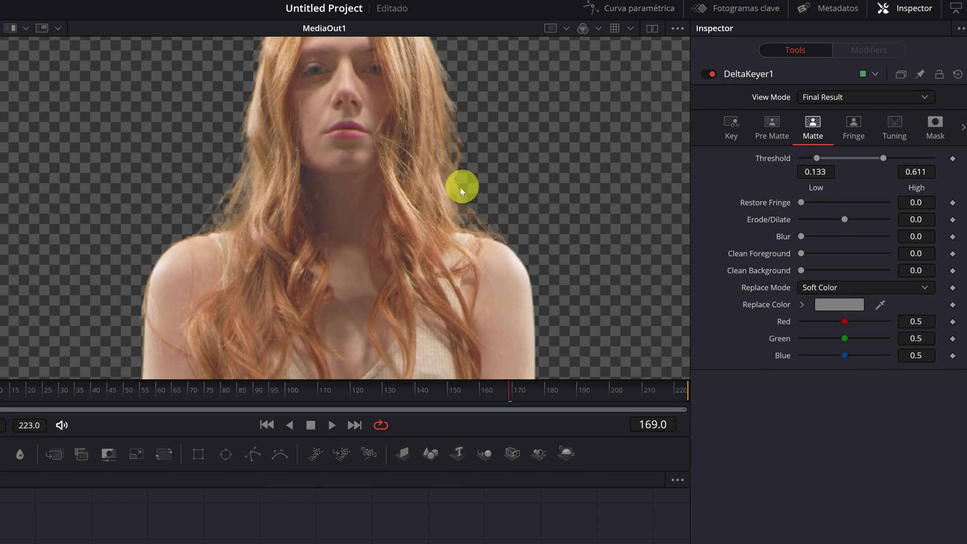
scroll(320, 173, down, 2)
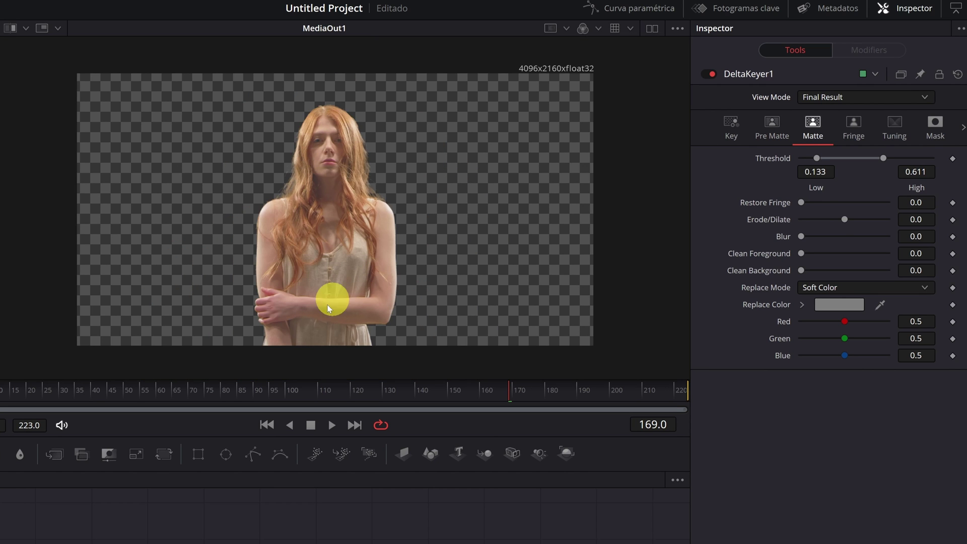
scroll(347, 254, up, 1)
scroll(337, 255, up, 1)
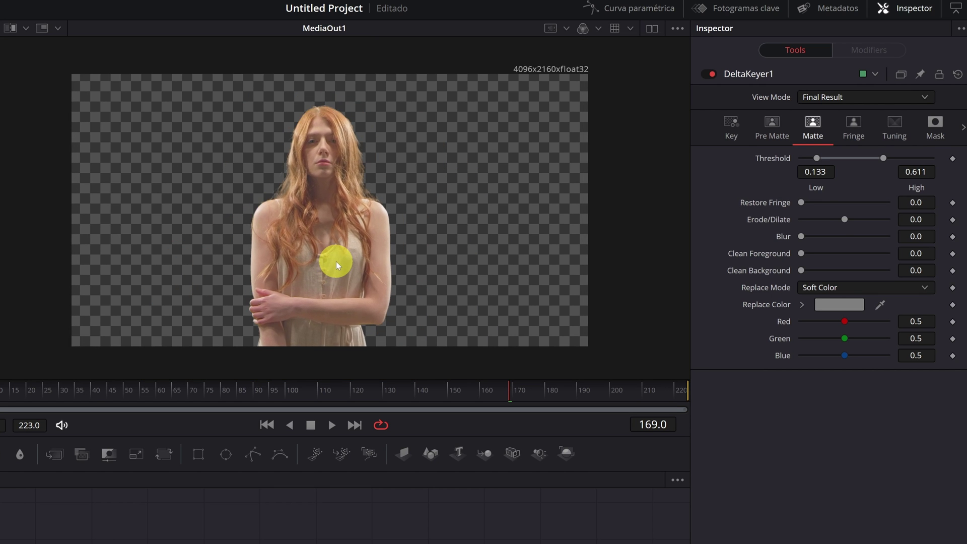